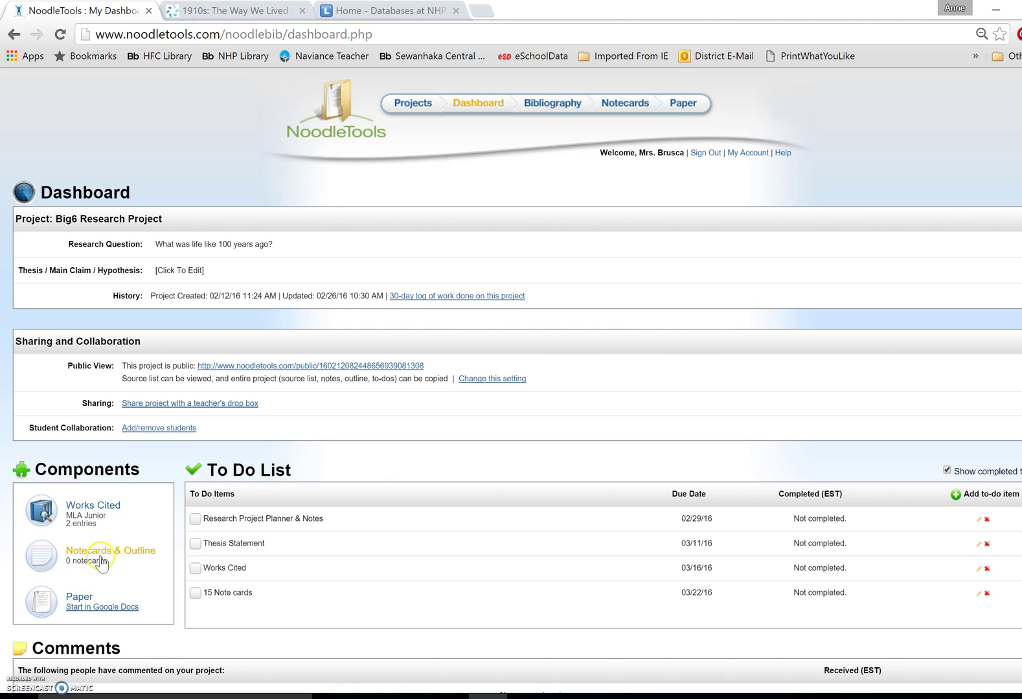
From the project's Works Cited, open the live page for "1910s: The Way We Lived" and copy its opening text through the Prohibition sentence.
{"action": "left_click", "coordinate": [109, 510]}
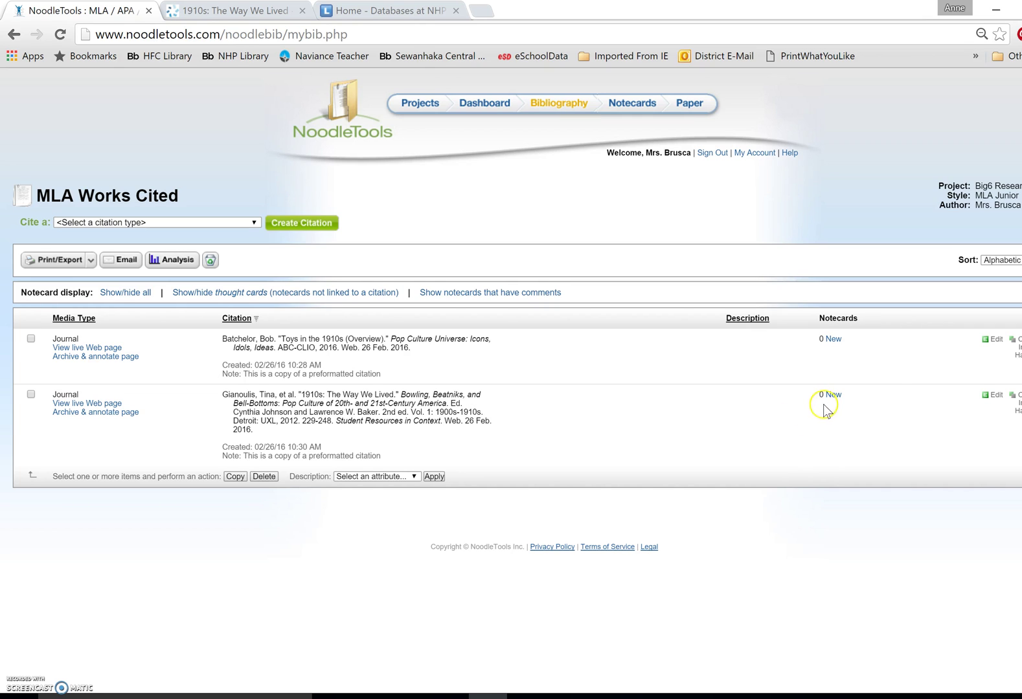
{"action": "left_click", "coordinate": [86, 404]}
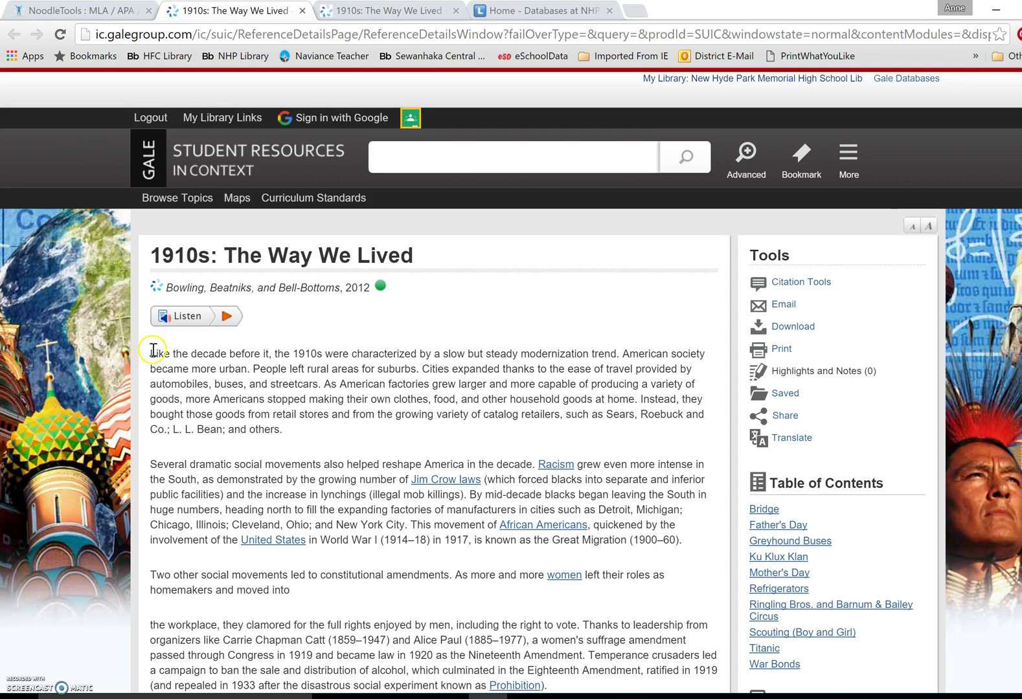
{"action": "left_click_drag", "start_coordinate": [151, 350], "coordinate": [595, 688]}
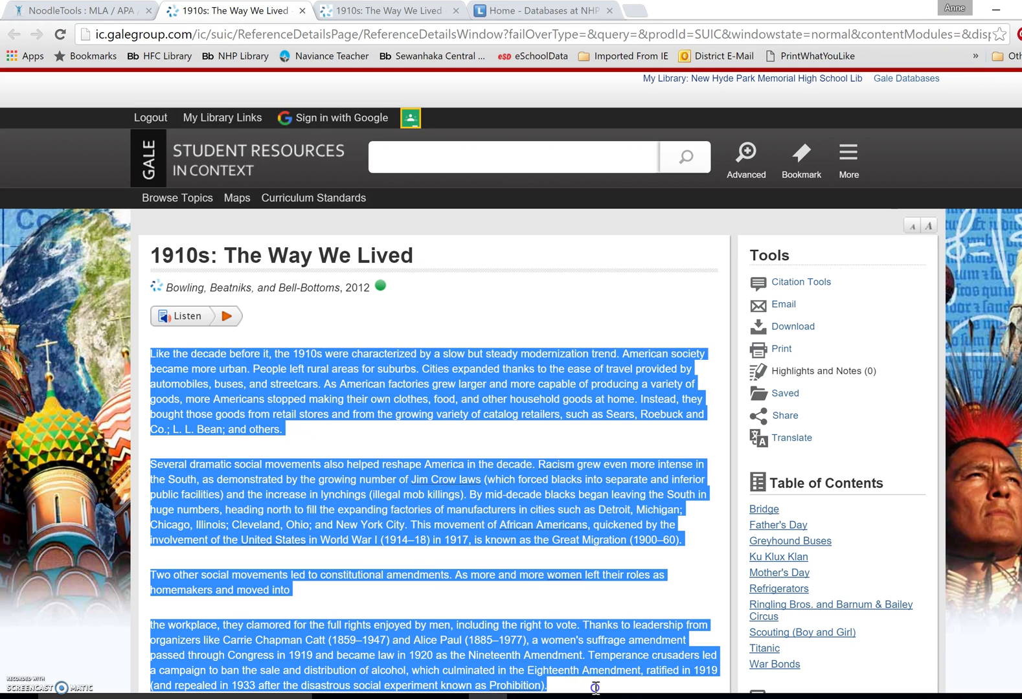
{"action": "right_click", "coordinate": [383, 497]}
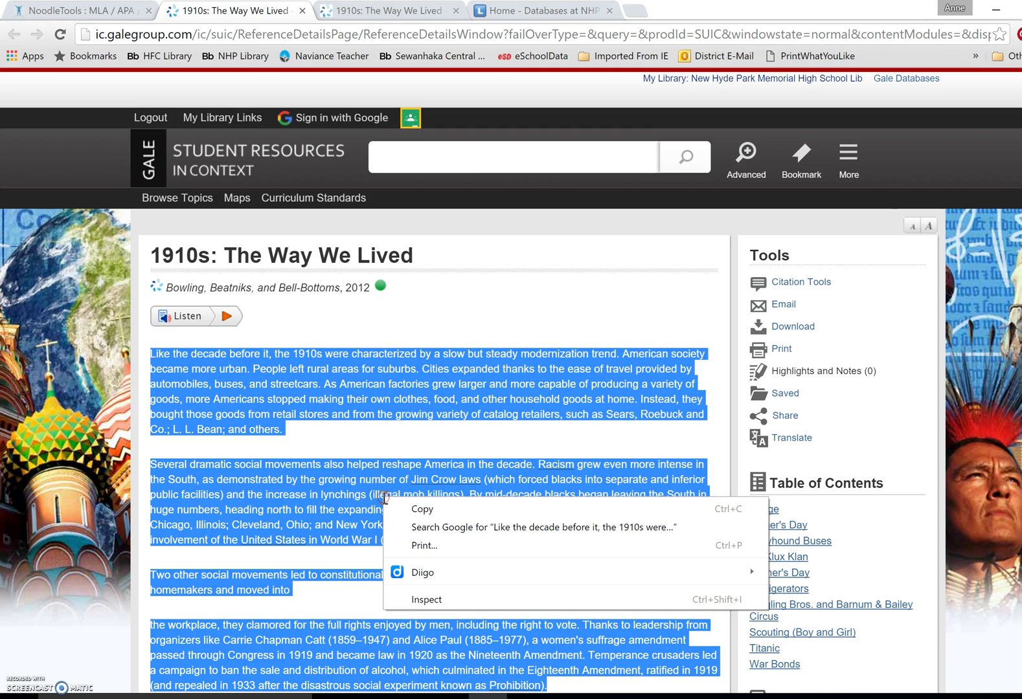
{"action": "left_click", "coordinate": [419, 509]}
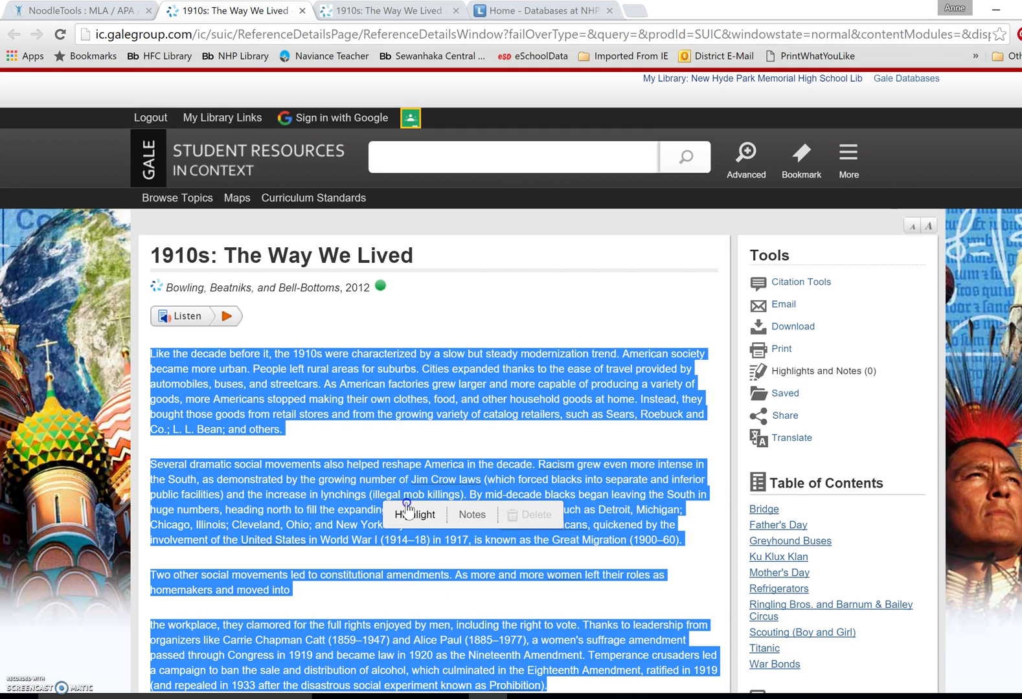
Create a new notecard for the "1910s: The Way We Lived" citation and paste the copied text as its direct quotation.
{"action": "left_click", "coordinate": [83, 10]}
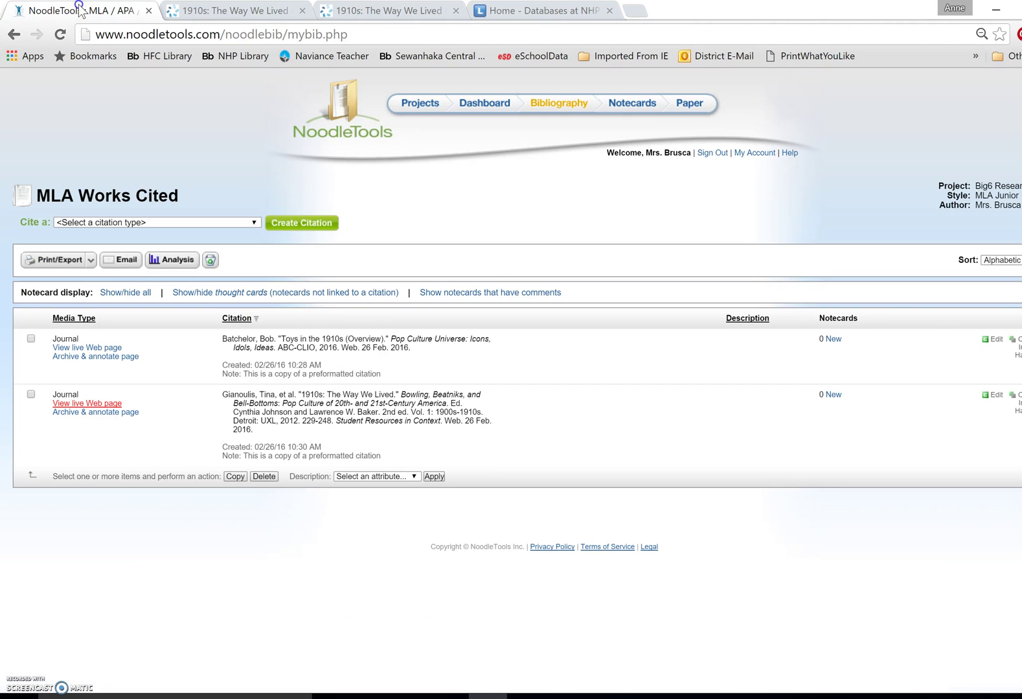
{"action": "left_click", "coordinate": [834, 395]}
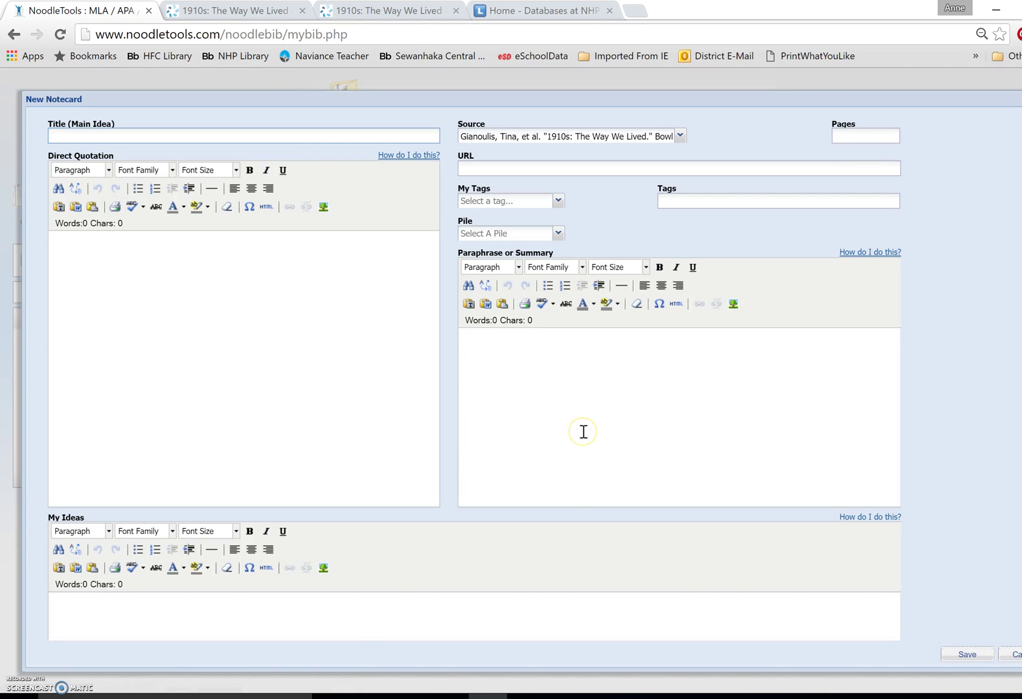
{"action": "left_click", "coordinate": [96, 244]}
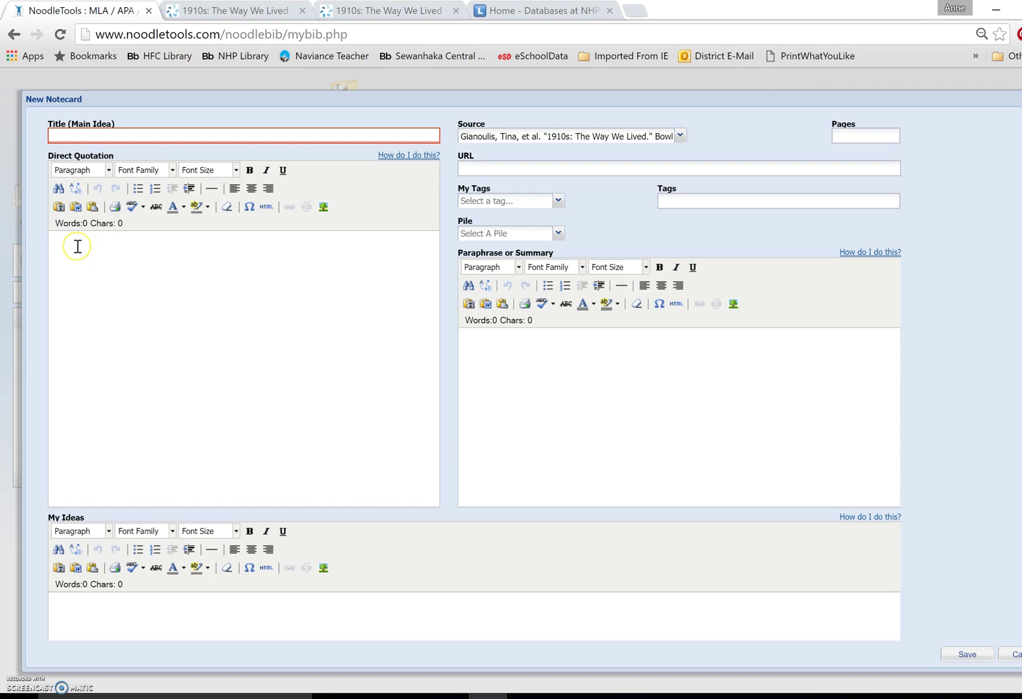
{"action": "key", "text": "ctrl+v"}
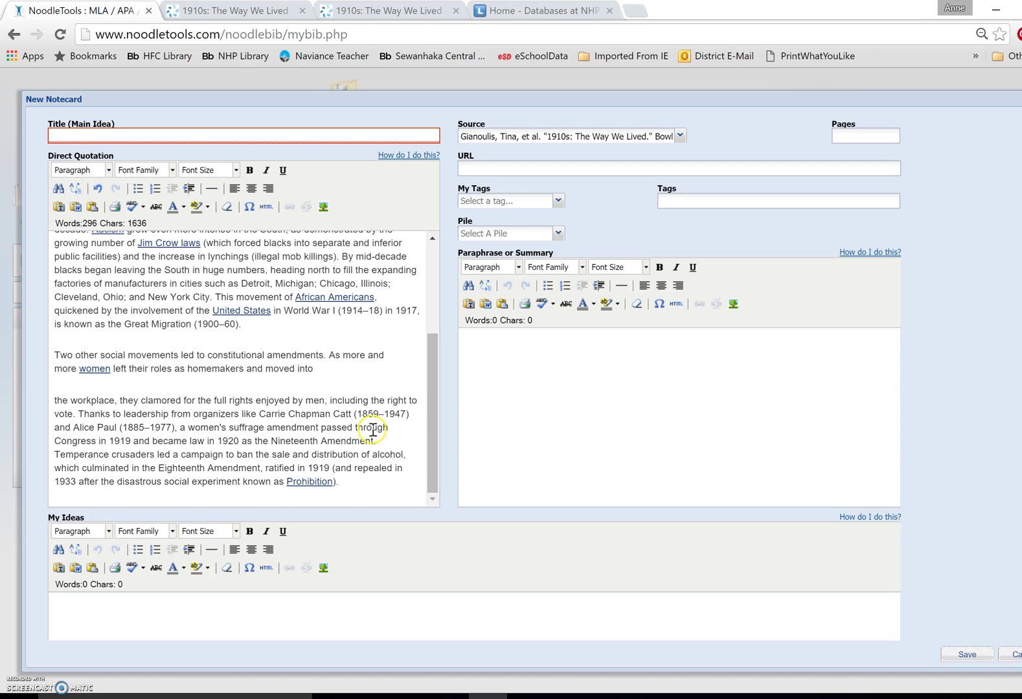
{"action": "left_click_drag", "start_coordinate": [427, 419], "coordinate": [429, 322]}
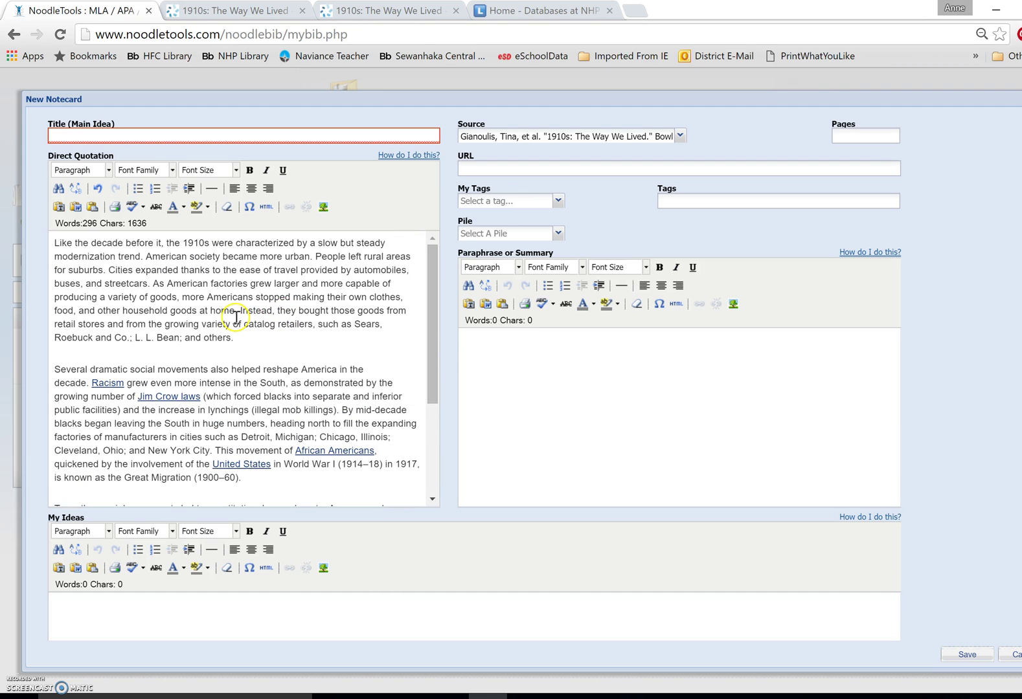
Start a bulleted list in the notecard's Paraphrase or Summary section.
{"action": "left_click", "coordinate": [552, 352]}
{"action": "left_click", "coordinate": [549, 285]}
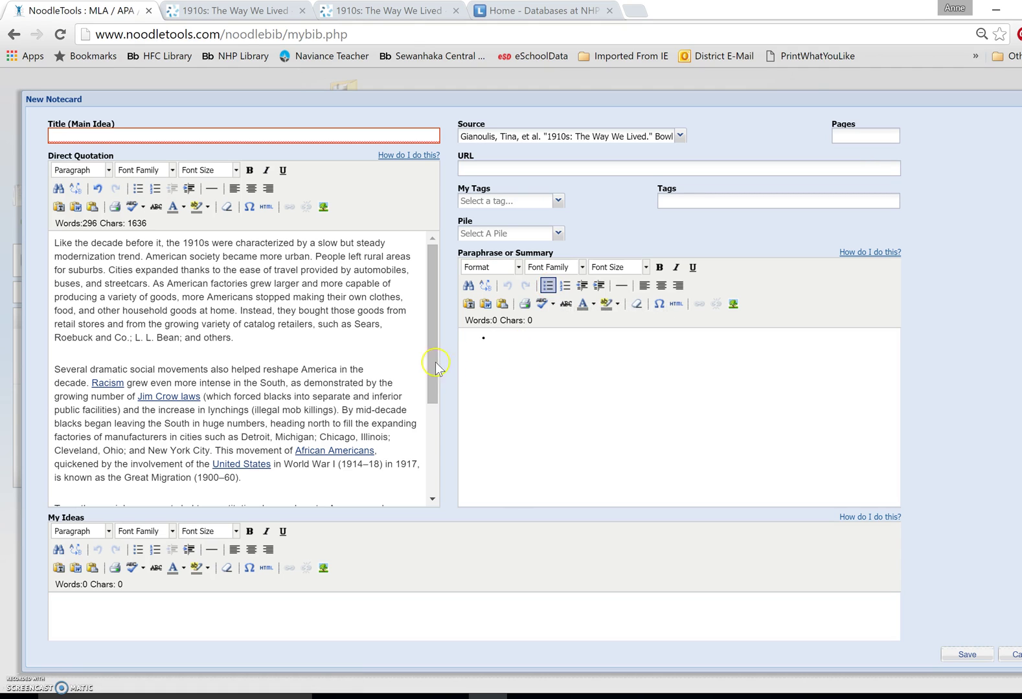
{"action": "left_click", "coordinate": [552, 353]}
Title the notecard "Social Movements" and save it.
{"action": "left_click", "coordinate": [637, 159]}
{"action": "left_click", "coordinate": [870, 137]}
{"action": "left_click", "coordinate": [201, 129]}
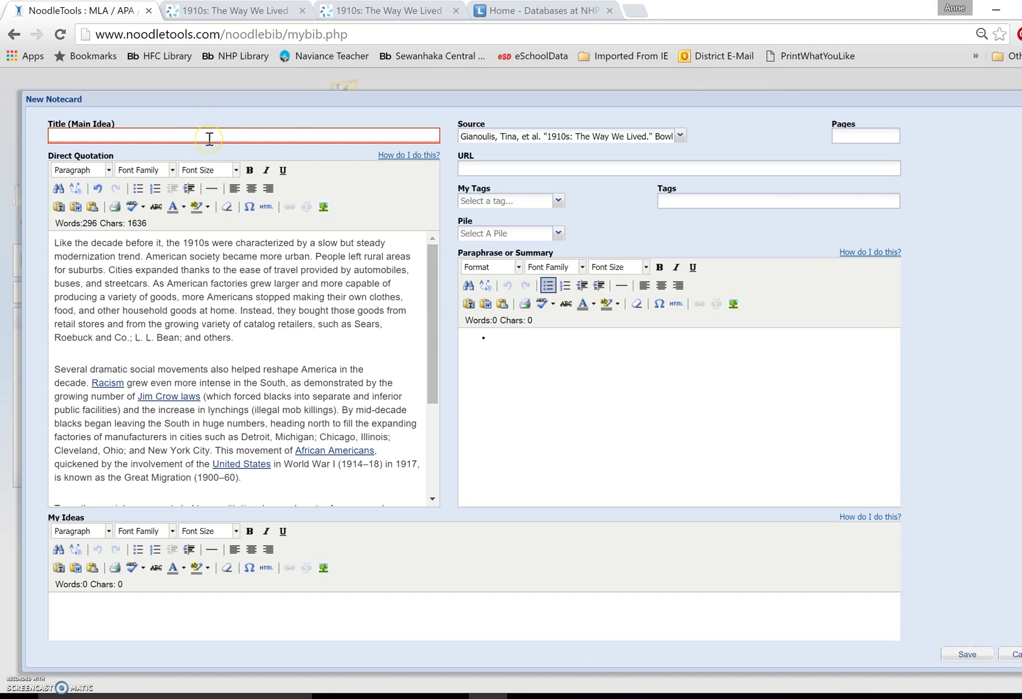
{"action": "left_click", "coordinate": [176, 139]}
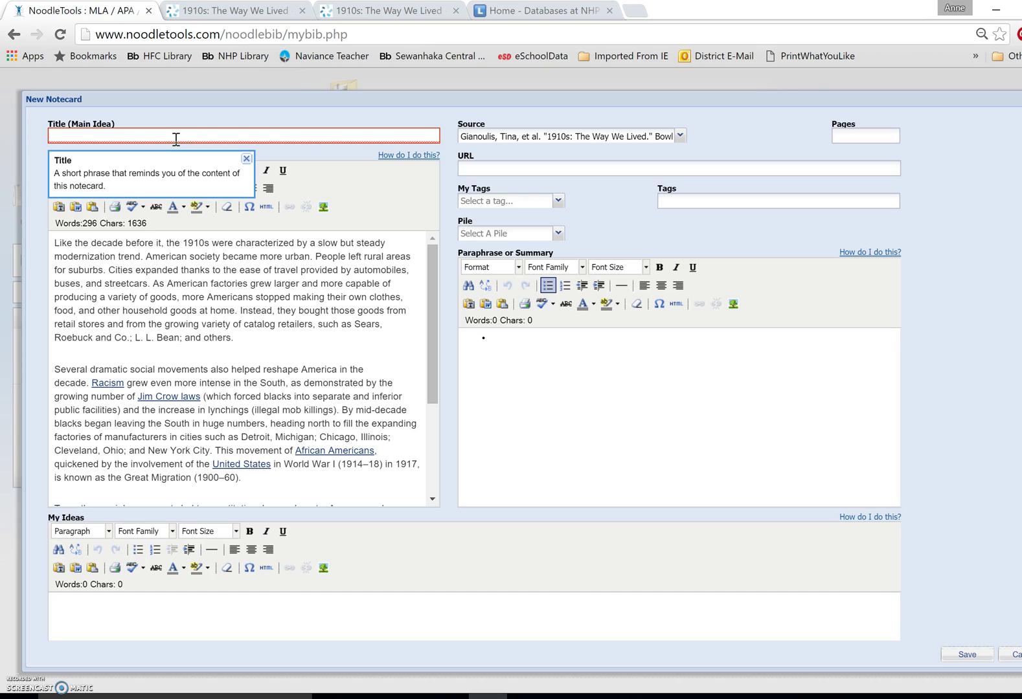
{"action": "type", "text": "Social Movements"}
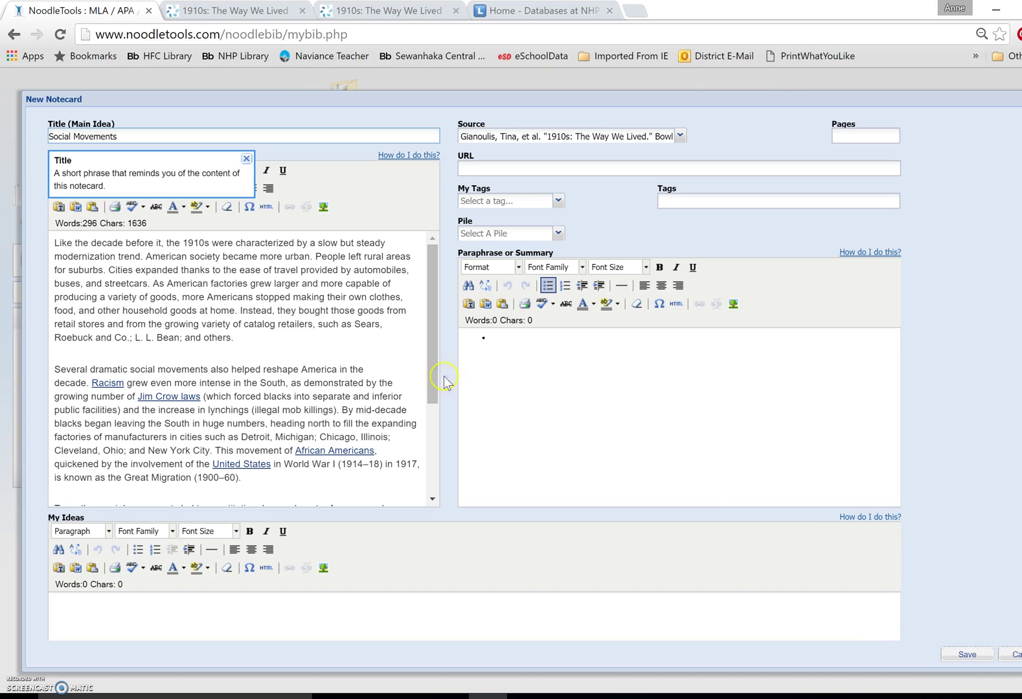
{"action": "left_click", "coordinate": [967, 655]}
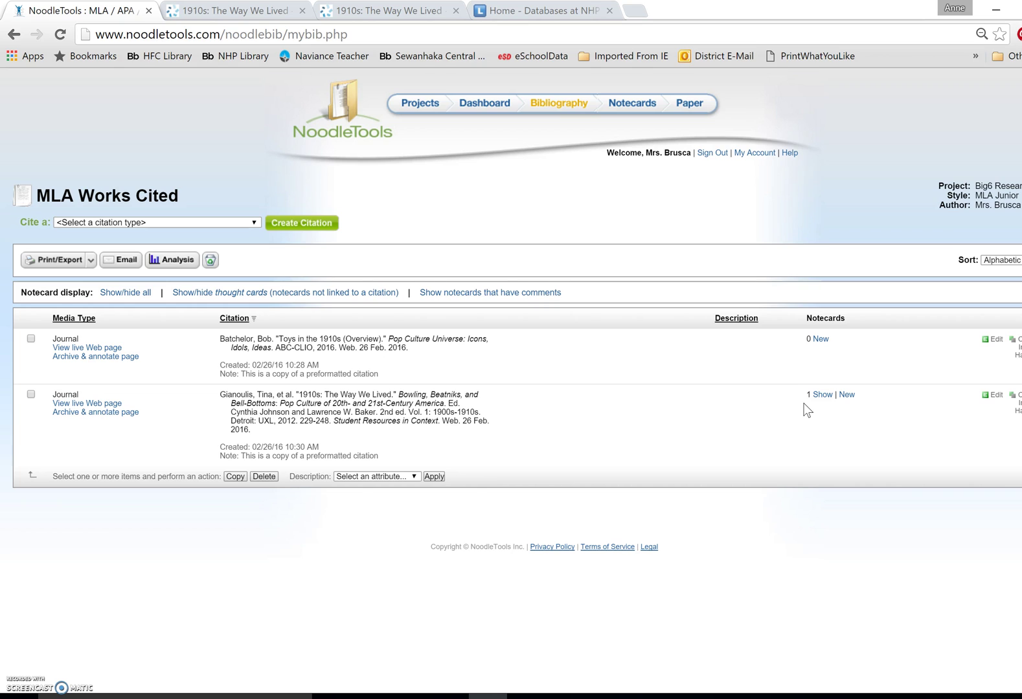
Open a second new notecard for the "1910s: The Way We Lived" citation and copy the text under the article's Bridge heading.
{"action": "left_click", "coordinate": [846, 396]}
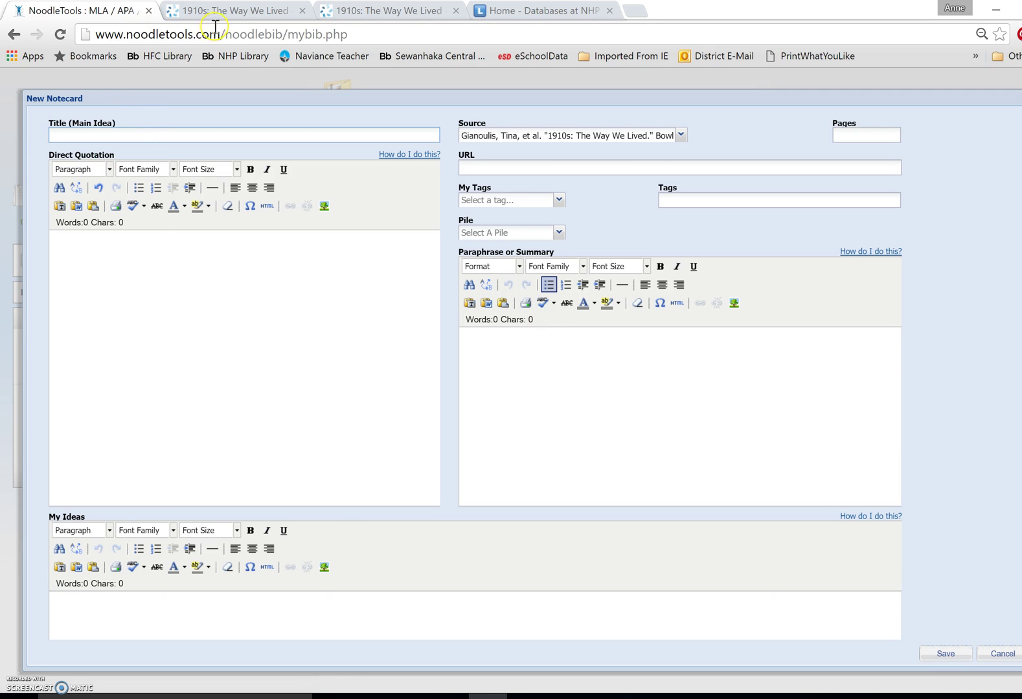
{"action": "left_click", "coordinate": [230, 10]}
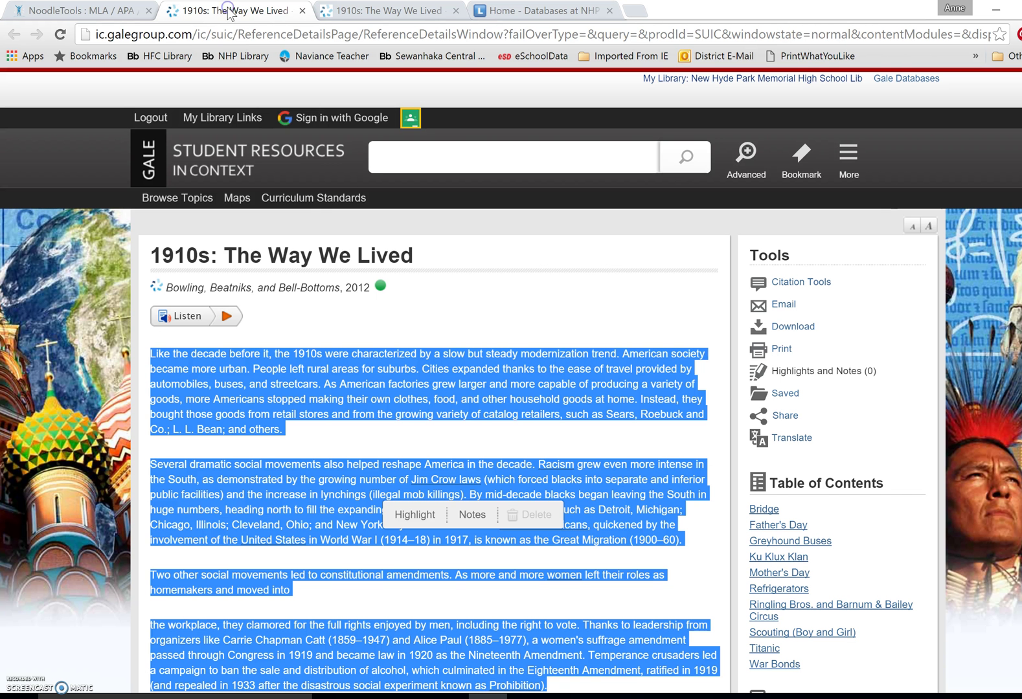
{"action": "left_click", "coordinate": [478, 299]}
{"action": "scroll", "coordinate": [597, 433], "scroll_direction": "down", "scroll_amount": 3}
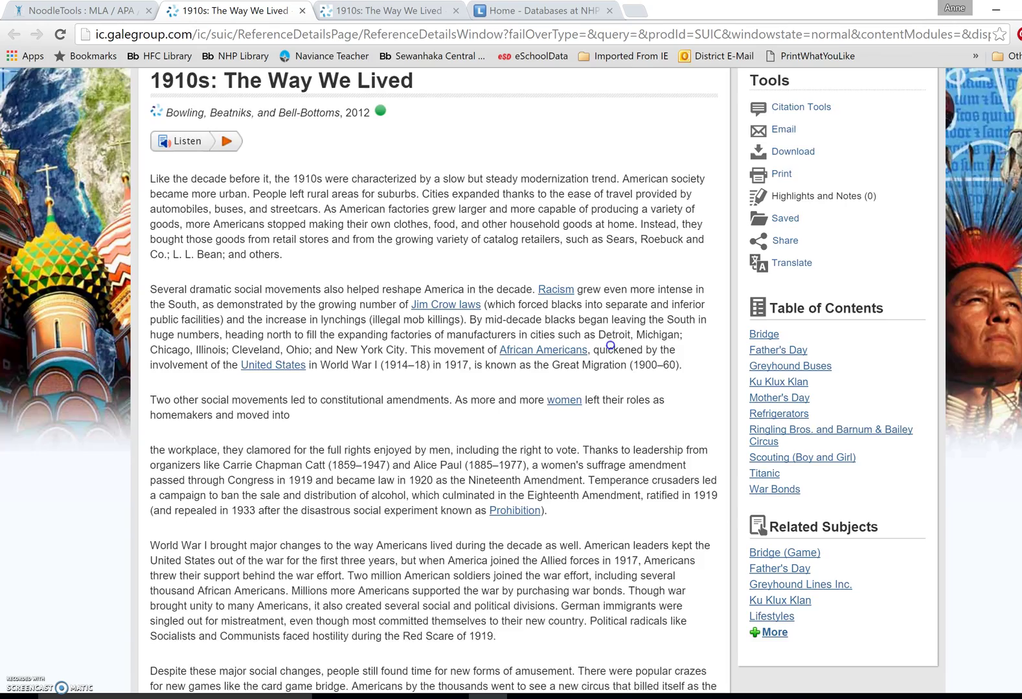
{"action": "scroll", "coordinate": [610, 345], "scroll_direction": "down", "scroll_amount": 5}
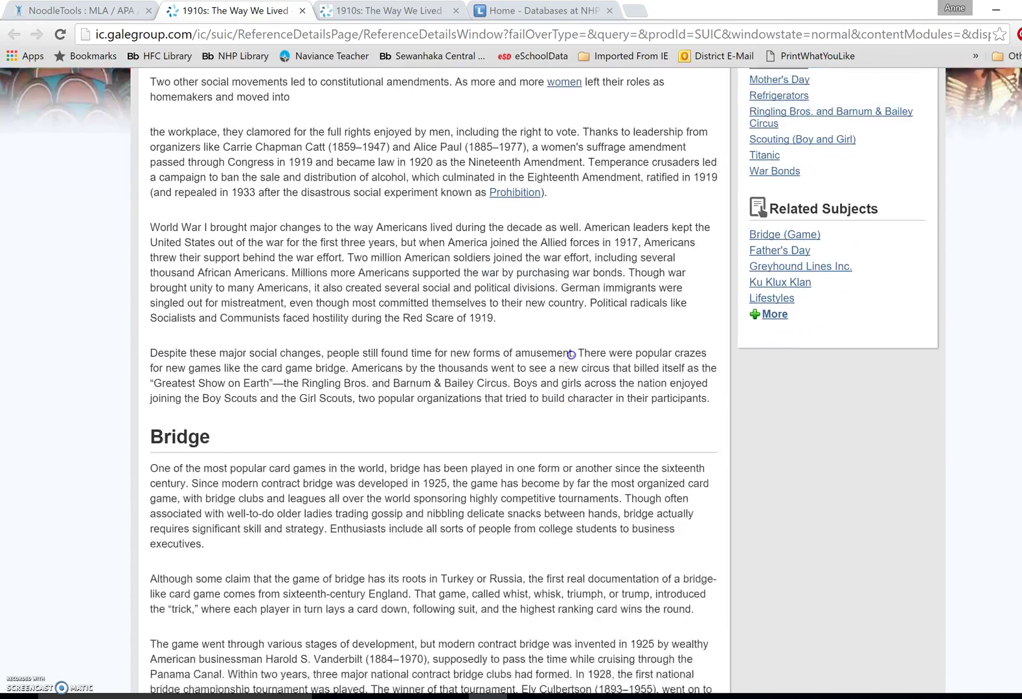
{"action": "scroll", "coordinate": [570, 355], "scroll_direction": "down", "scroll_amount": 2}
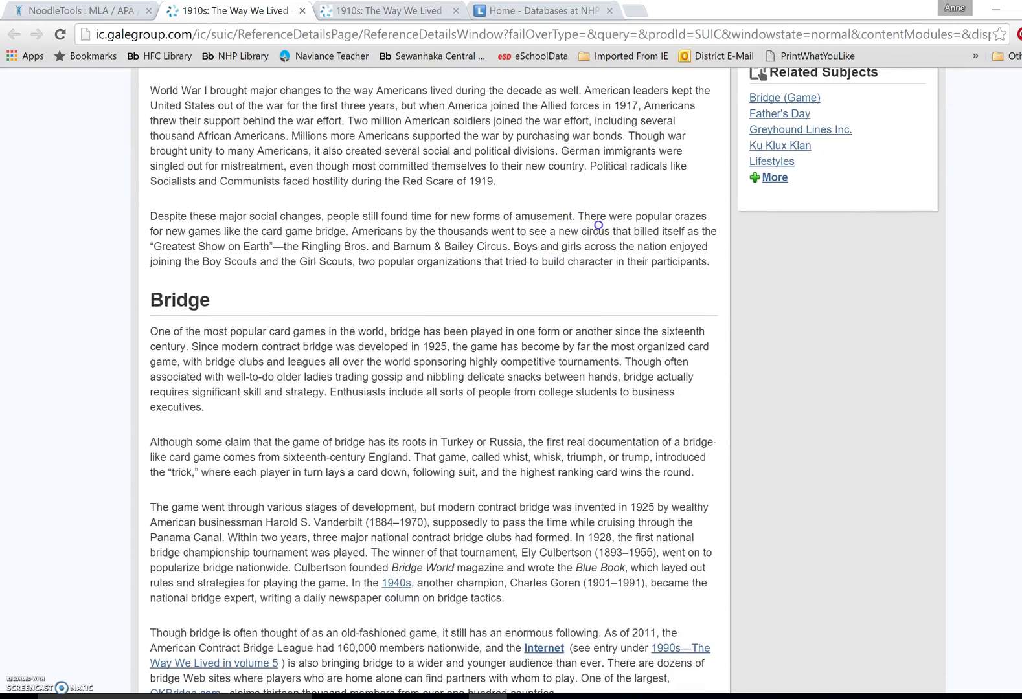
{"action": "scroll", "coordinate": [599, 225], "scroll_direction": "down", "scroll_amount": 1}
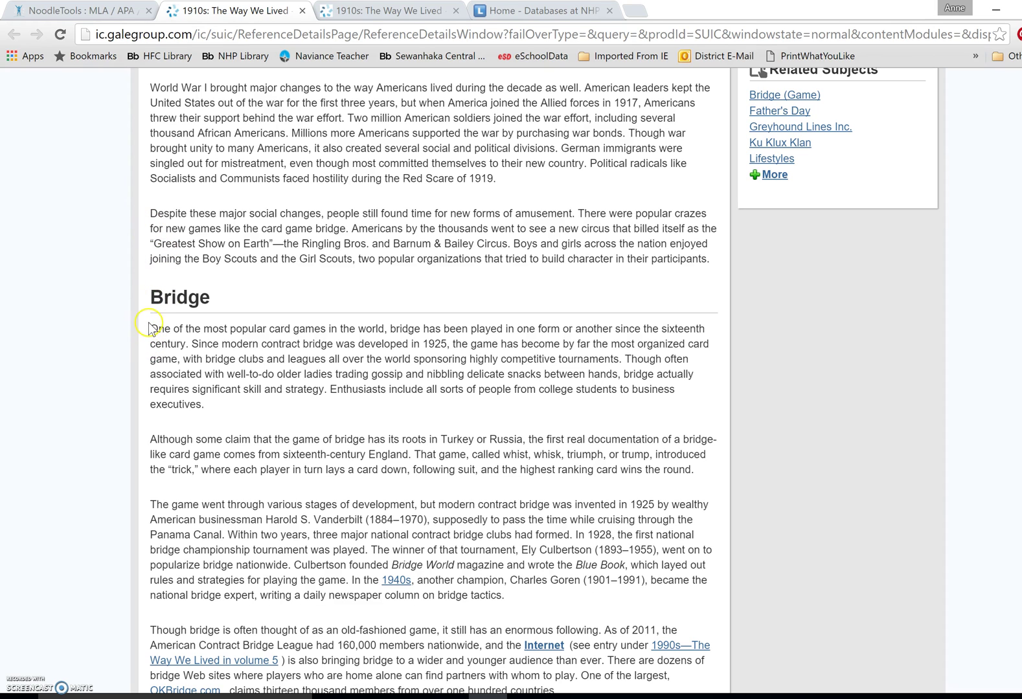
{"action": "left_click_drag", "start_coordinate": [152, 329], "coordinate": [608, 683]}
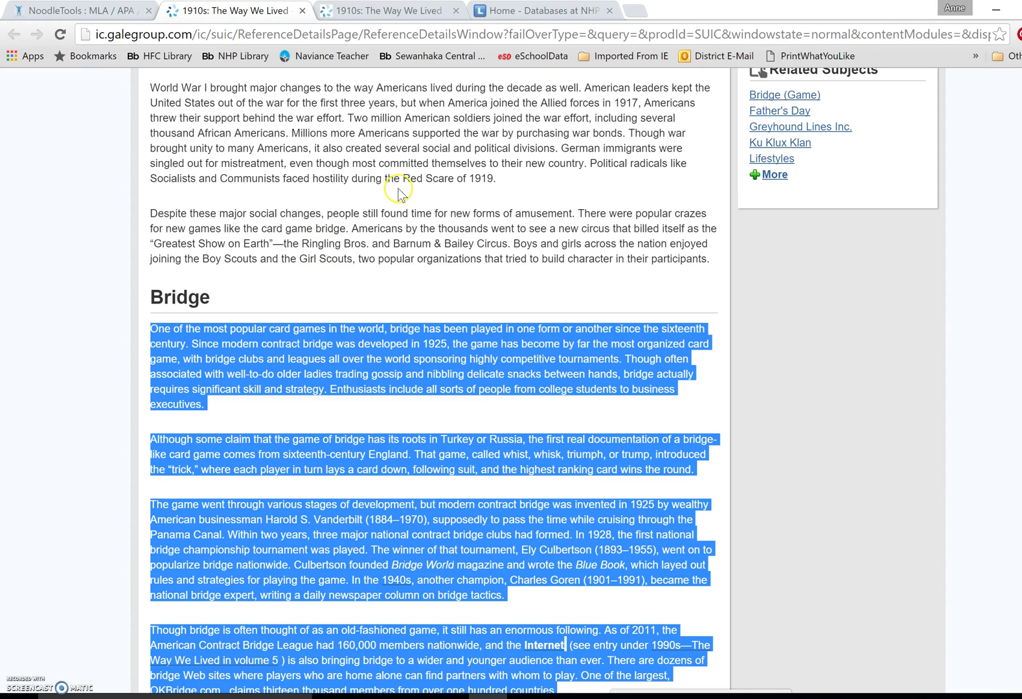
Paste the Bridge text as the new notecard's direct quotation and start a bulleted list in Paraphrase or Summary.
{"action": "left_click", "coordinate": [107, 13]}
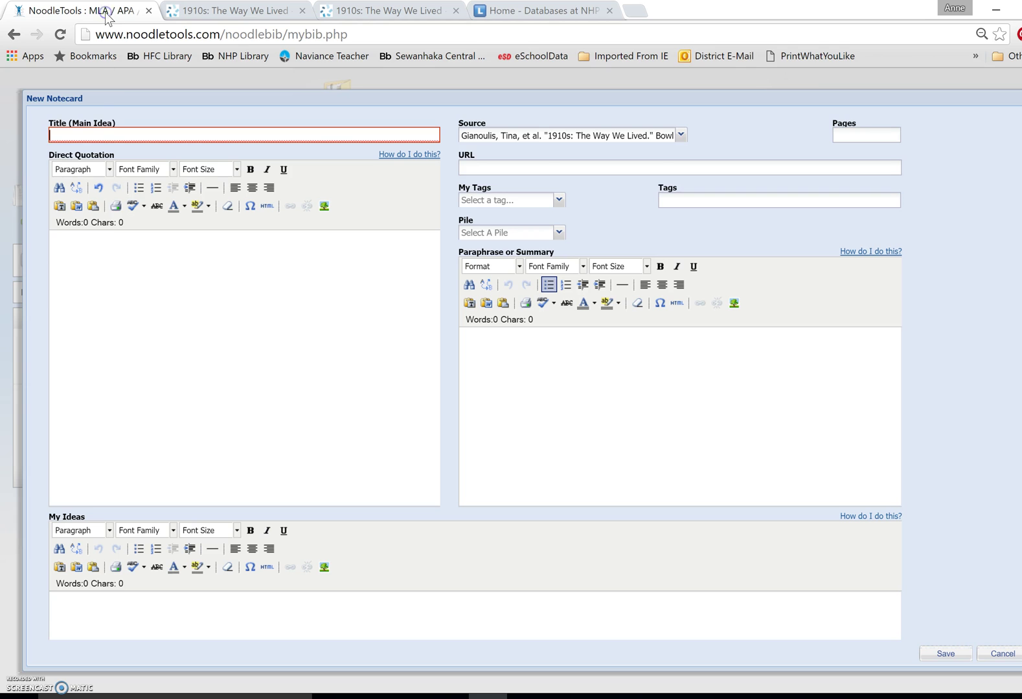
{"action": "left_click", "coordinate": [63, 240]}
{"action": "key", "text": "ctrl+v"}
{"action": "left_click", "coordinate": [504, 347]}
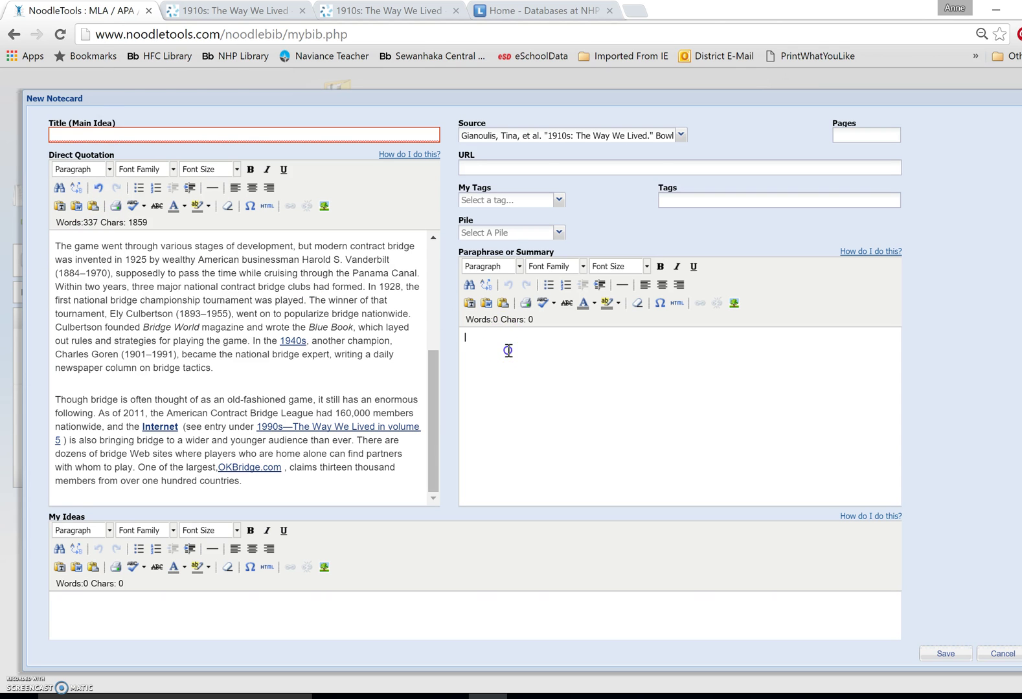
{"action": "left_click", "coordinate": [548, 284]}
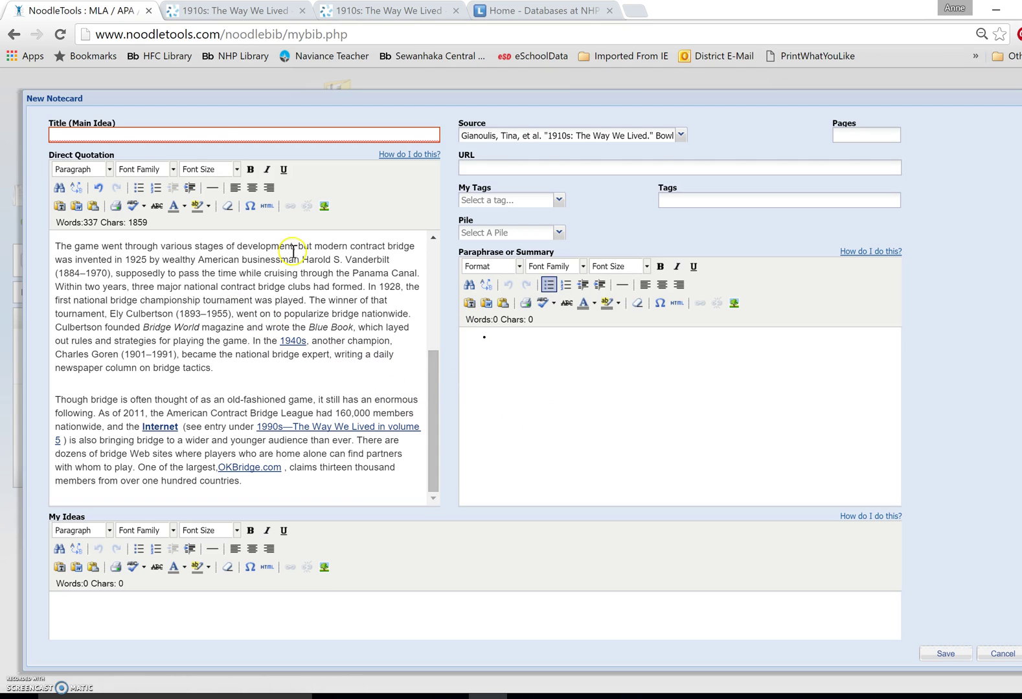
Title the notecard "Games--Bridge" and save it.
{"action": "left_click", "coordinate": [216, 132]}
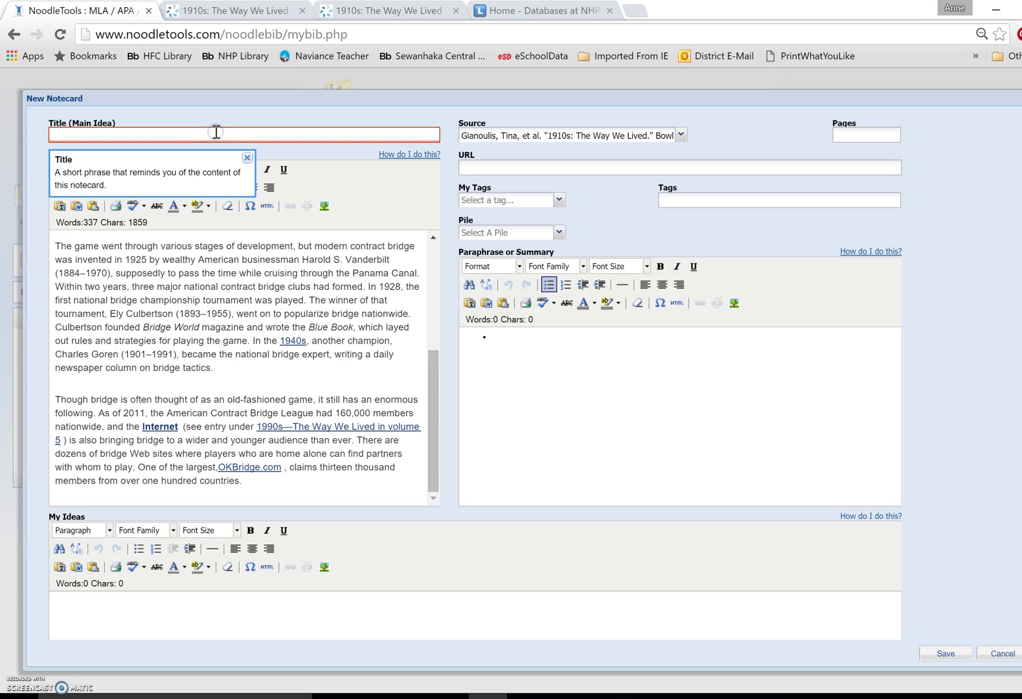
{"action": "type", "text": "Br"}
{"action": "type", "text": "Games-"}
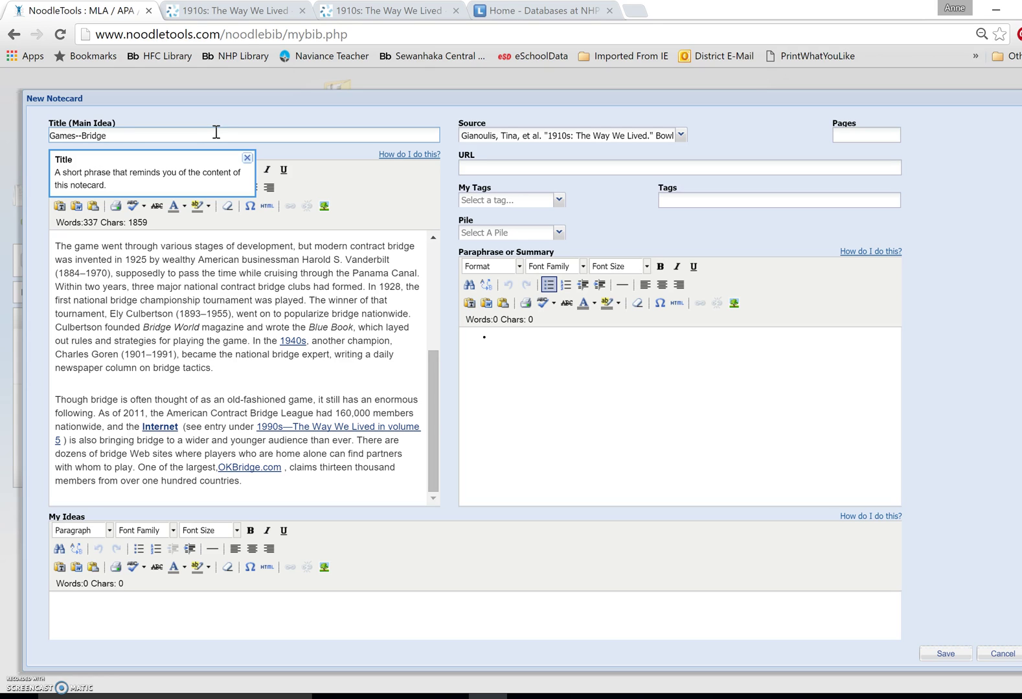
{"action": "left_click", "coordinate": [946, 655]}
{"action": "left_click", "coordinate": [83, 531]}
{"action": "left_click", "coordinate": [635, 369]}
{"action": "left_click", "coordinate": [586, 384]}
{"action": "left_click", "coordinate": [943, 654]}
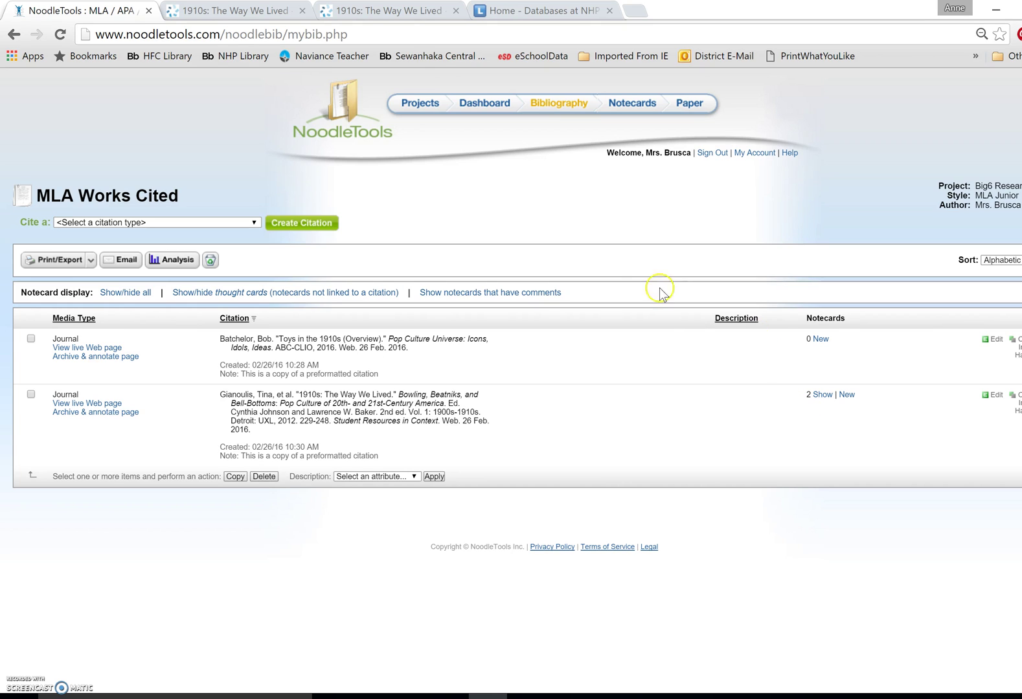
Open the project's Notecard Tabletop and place the Social Movements and Games--Bridge notecards side by side on it.
{"action": "left_click", "coordinate": [636, 103]}
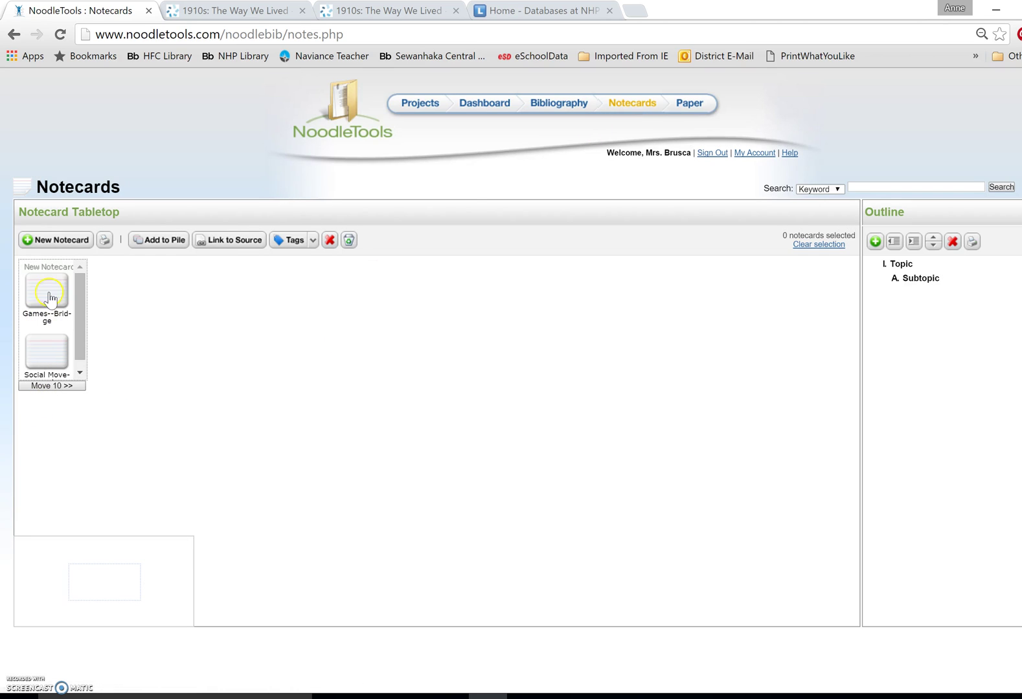
{"action": "left_click_drag", "start_coordinate": [48, 358], "coordinate": [317, 350]}
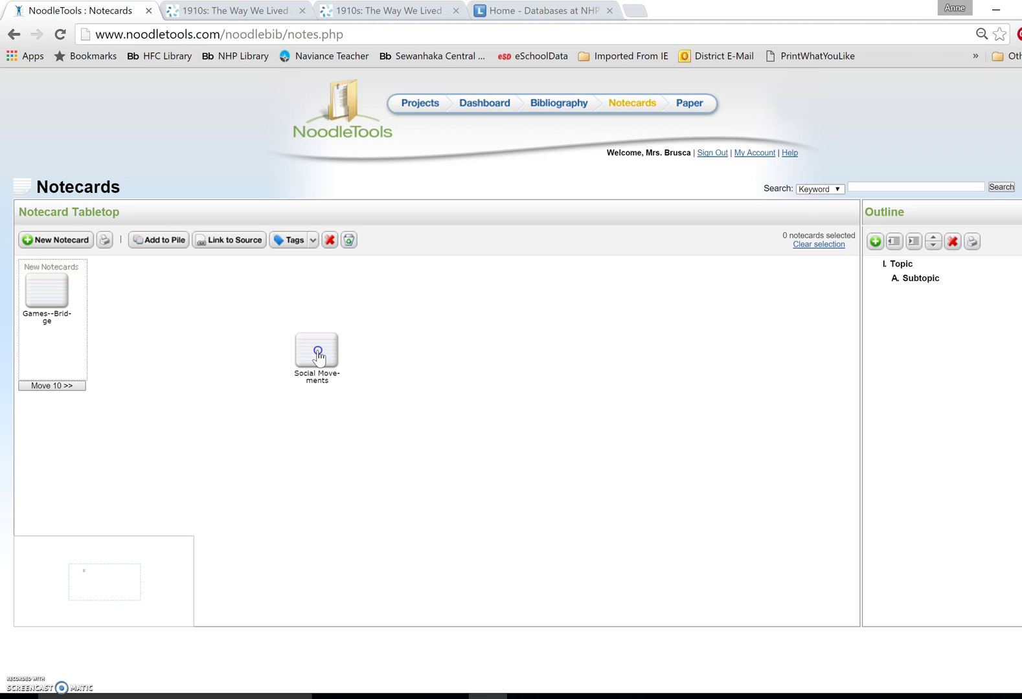
{"action": "left_click_drag", "start_coordinate": [36, 297], "coordinate": [419, 348]}
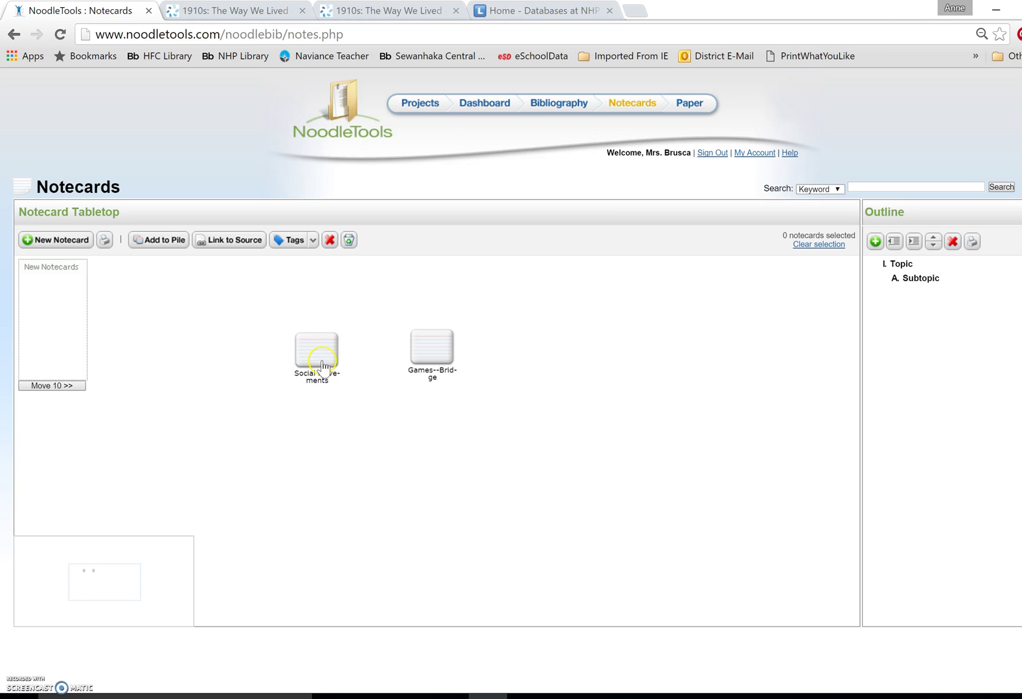
{"action": "mouse_move", "coordinate": [322, 362]}
{"action": "mouse_move", "coordinate": [374, 441]}
{"action": "left_mouse_down"}
{"action": "mouse_move", "coordinate": [426, 387]}
{"action": "mouse_move", "coordinate": [467, 403]}
{"action": "left_mouse_up"}
{"action": "left_click", "coordinate": [341, 386]}
{"action": "left_click", "coordinate": [382, 329]}
{"action": "left_click_drag", "start_coordinate": [378, 415], "coordinate": [398, 289]}
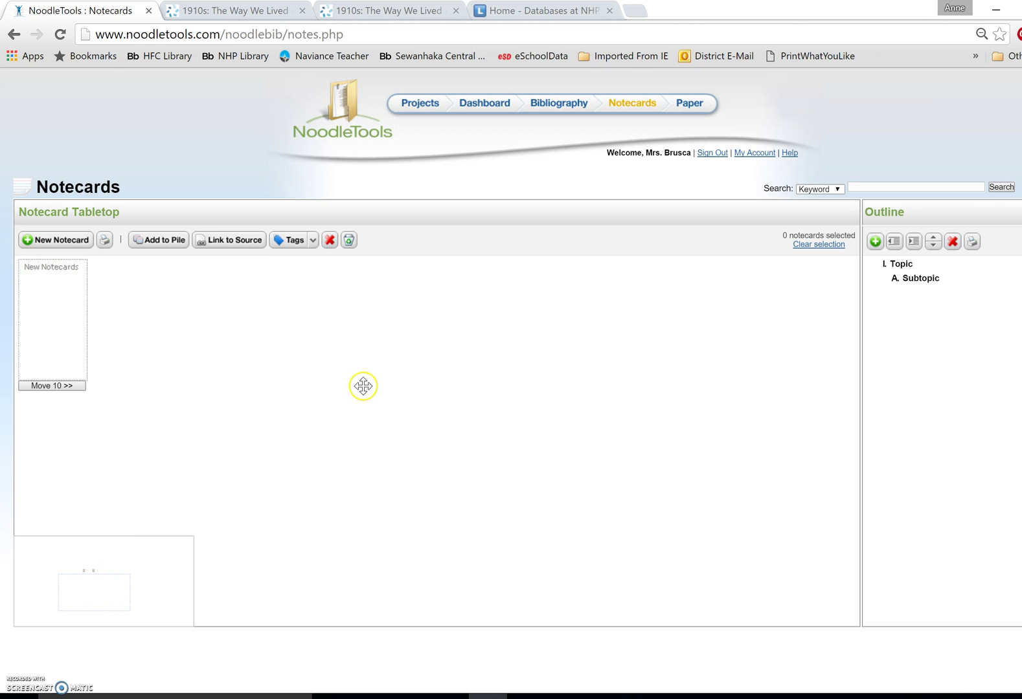
{"action": "left_click_drag", "start_coordinate": [367, 375], "coordinate": [373, 481]}
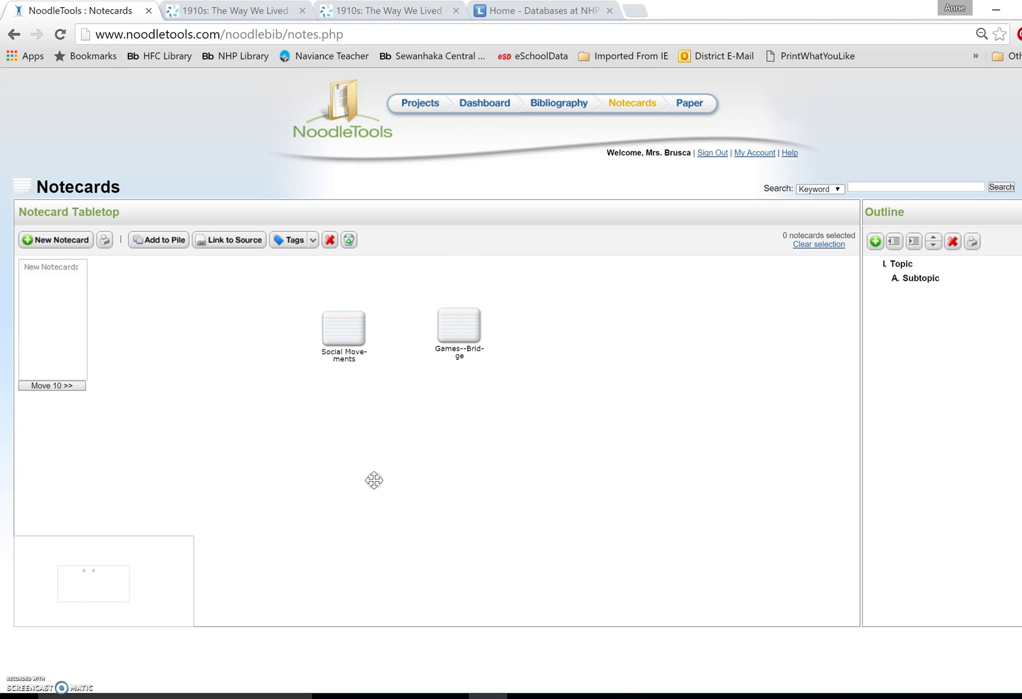